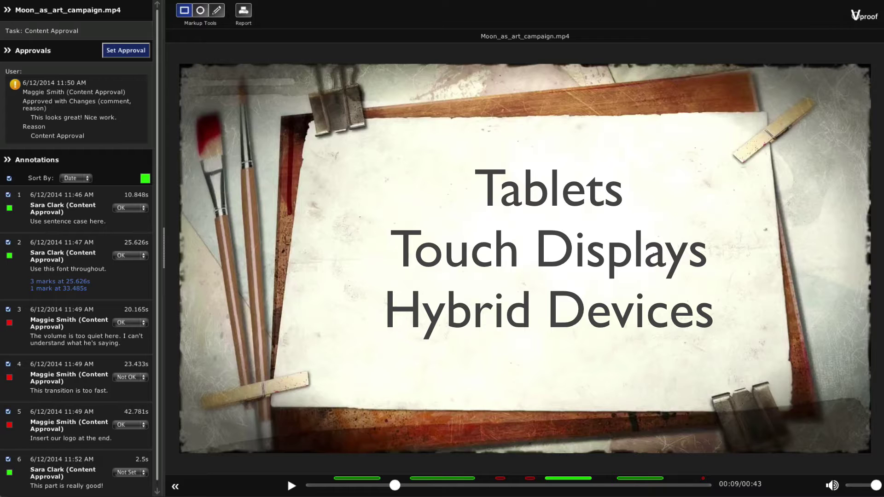
# Resume playback of the Moon_as_art_campaign.mp4 campaign video.
pyautogui.click(292, 485)
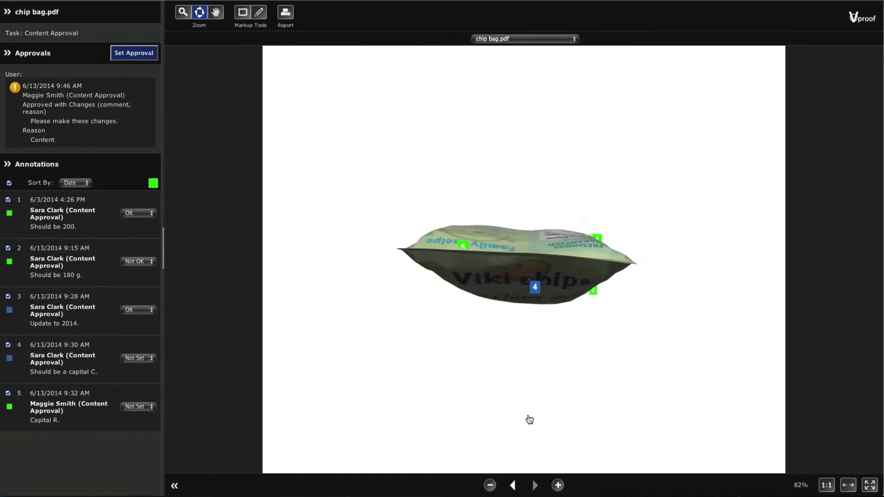
# Turn the 3-D chip bag to its nutrition facts, zoom in twice, and fade Lime & Garlic to Balsamic Glazed.
pyautogui.moveTo(530, 419); pyautogui.dragTo(540, 322)
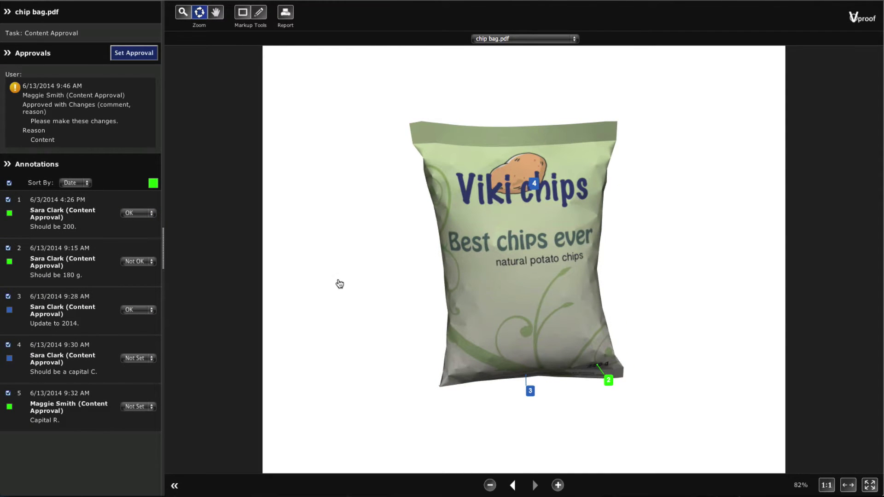
pyautogui.moveTo(303, 278); pyautogui.dragTo(584, 296)
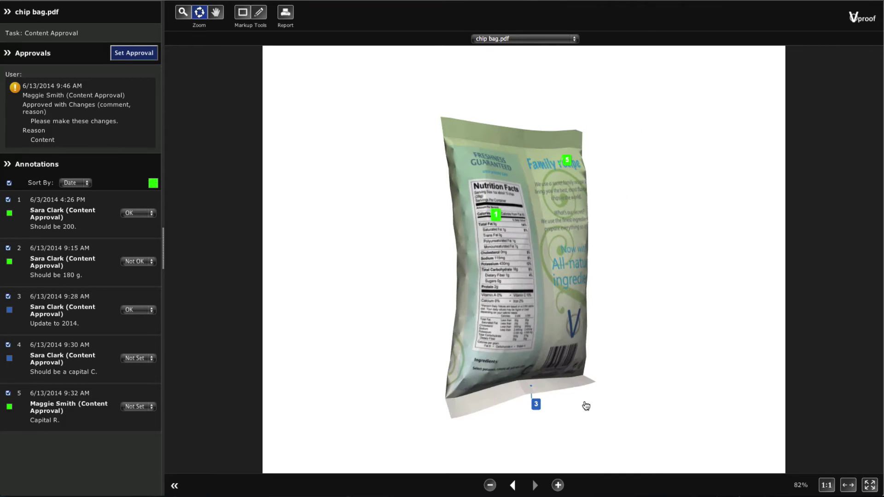
pyautogui.click(558, 485)
pyautogui.click(558, 485)
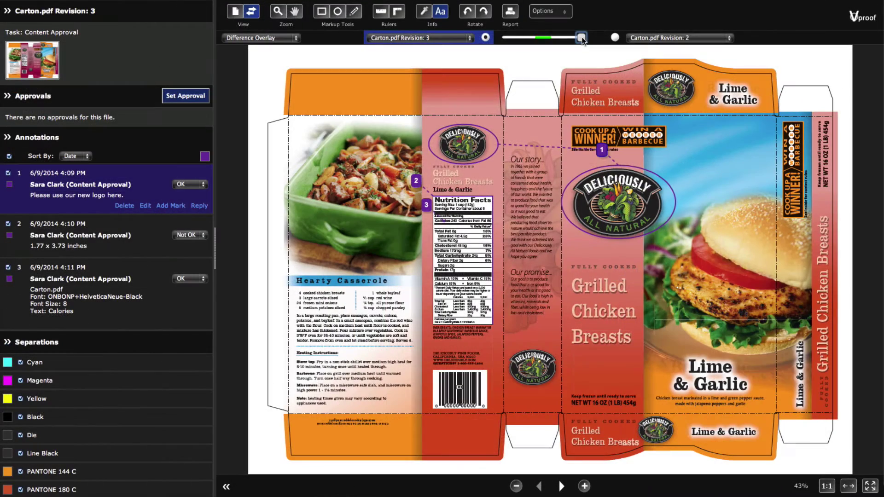
pyautogui.moveTo(582, 39); pyautogui.dragTo(542, 40)
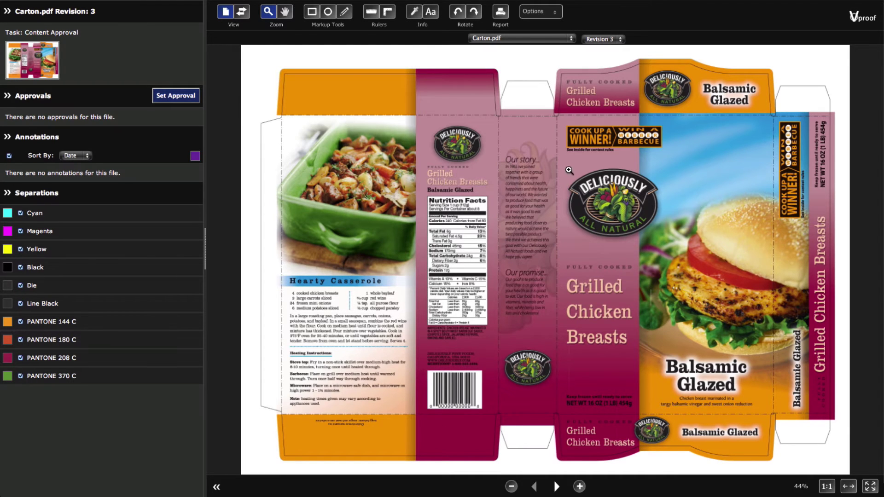
# Draw an ellipse around the large front-panel Deliciously logo commented 'Please use our new logo here.'.
pyautogui.moveTo(535, 159); pyautogui.dragTo(670, 246)
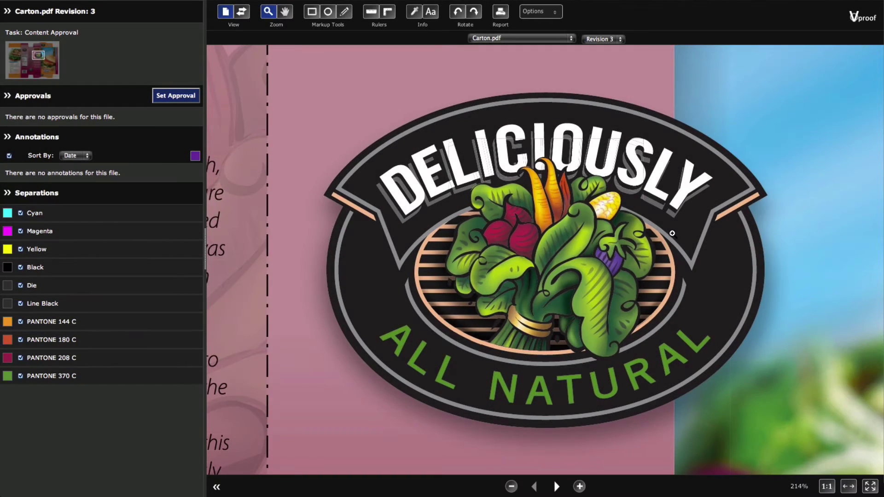
pyautogui.scroll(-5, 673, 233)
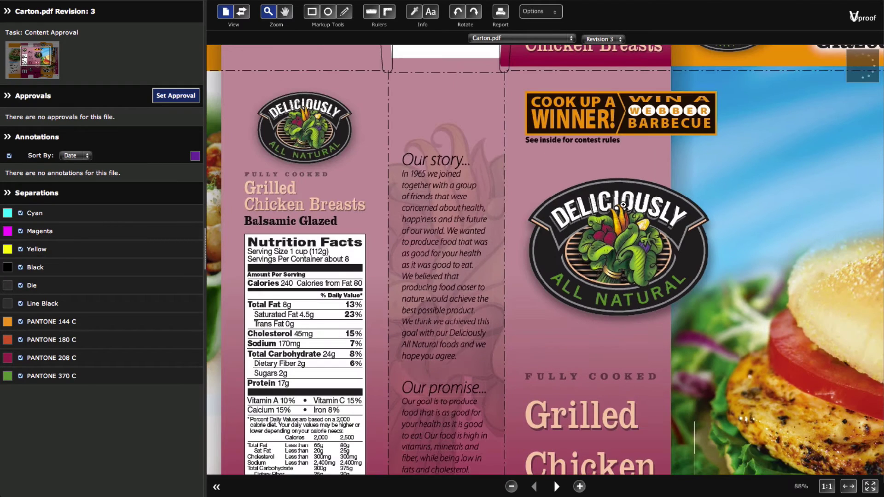
pyautogui.click(328, 12)
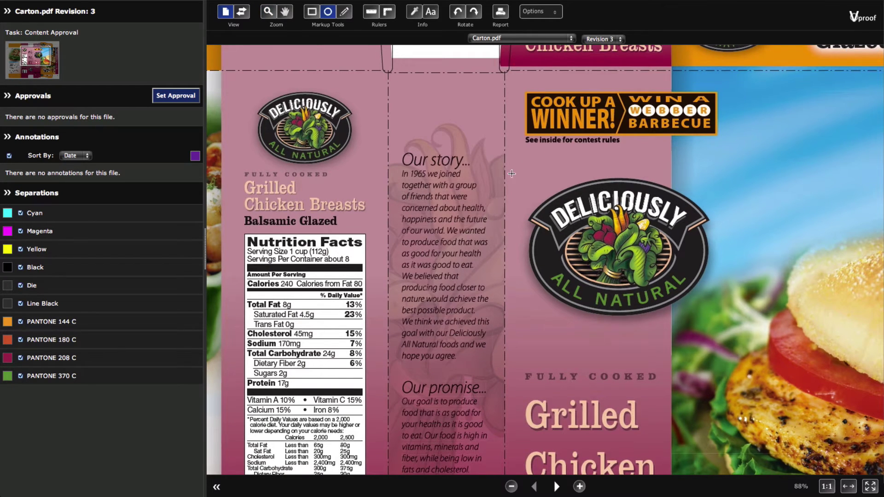
pyautogui.moveTo(506, 173)
pyautogui.mouseDown()
pyautogui.moveTo(700, 281)
pyautogui.moveTo(736, 319)
pyautogui.mouseUp()
pyautogui.write('Please u')
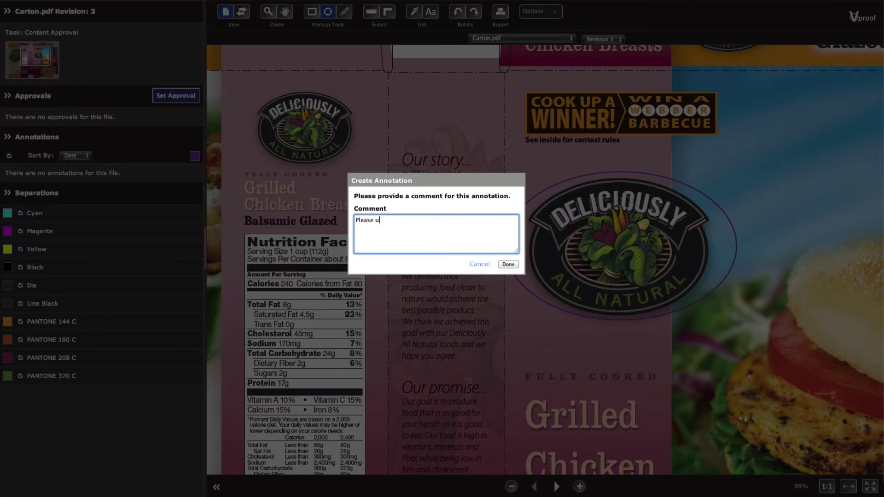
pyautogui.write('se our new logo here.')
pyautogui.click(508, 264)
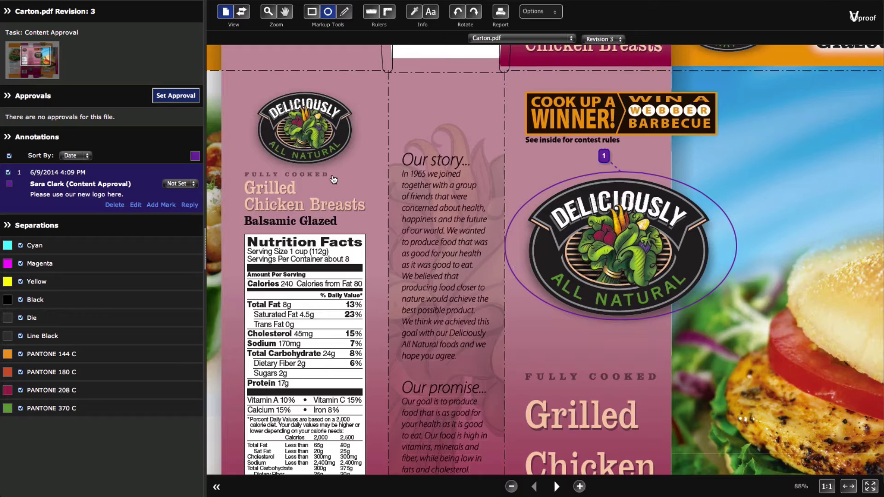
pyautogui.moveTo(334, 180); pyautogui.dragTo(458, 179)
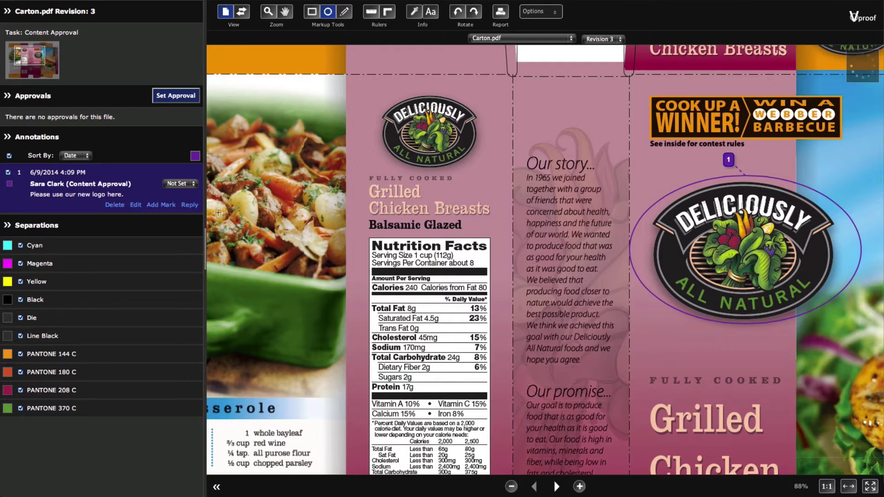
# Add a second ellipse around the small side-panel Deliciously logo to annotation 1.
pyautogui.click(161, 204)
pyautogui.moveTo(361, 94); pyautogui.dragTo(502, 174)
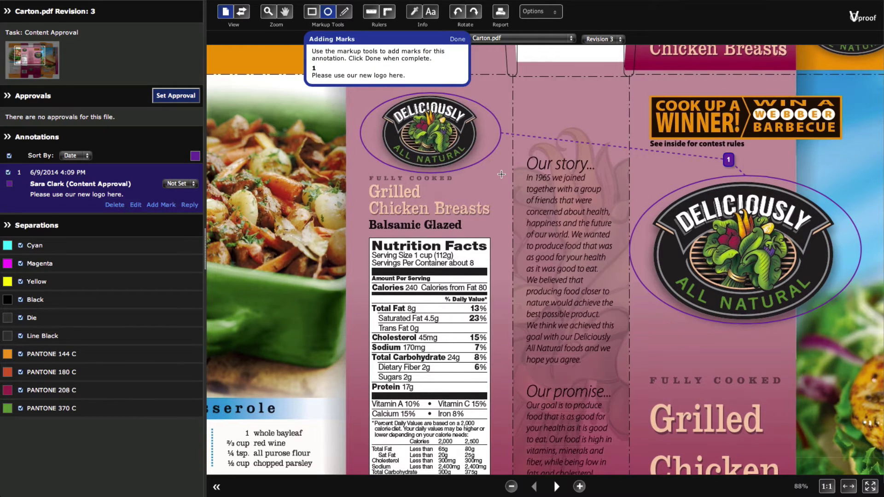
pyautogui.click(459, 40)
pyautogui.scroll(-4, 447, 183)
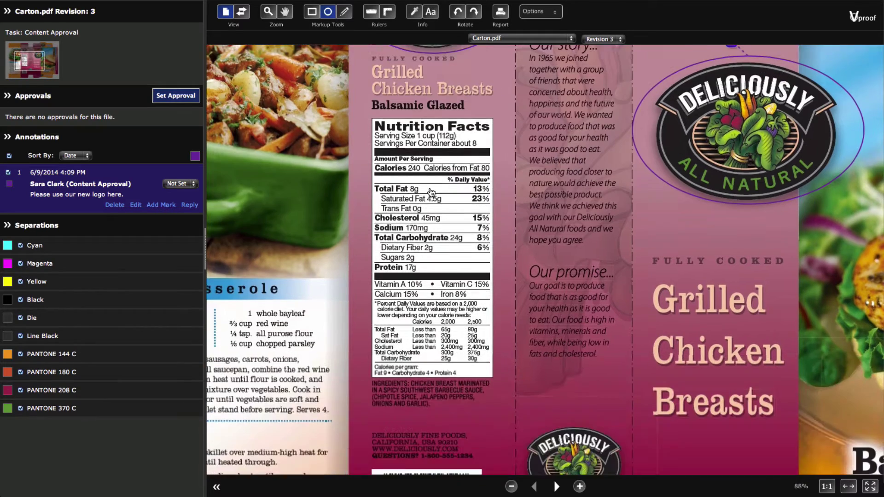
pyautogui.scroll(2, 447, 183)
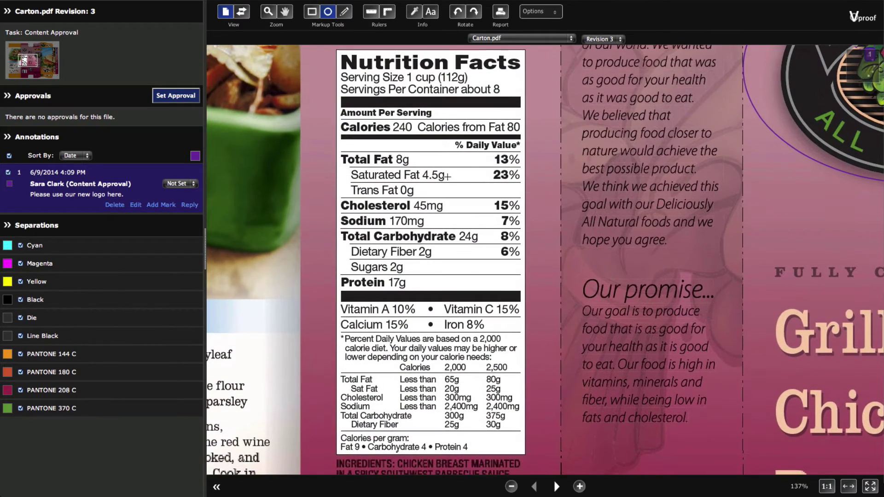
# Pin a 1.77 x 3.73 inch measurement of the Nutrition Facts panel and inspect the Calories font.
pyautogui.click(388, 11)
pyautogui.moveTo(337, 49); pyautogui.dragTo(525, 455)
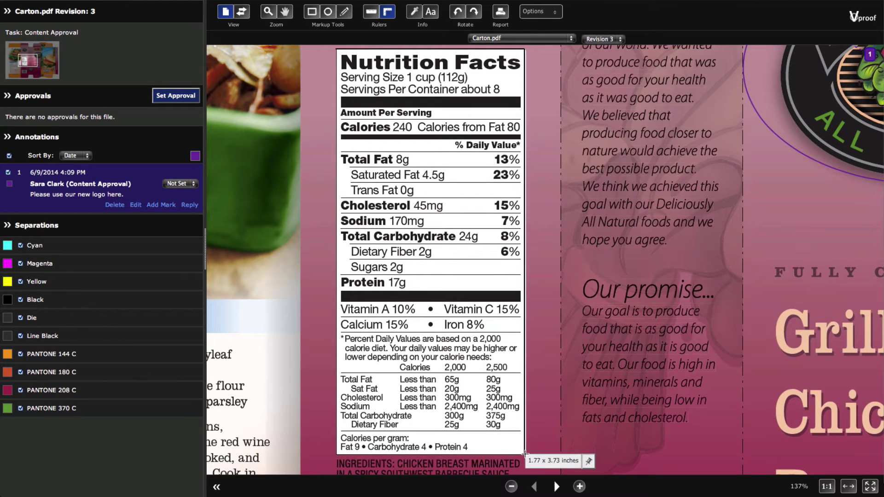
pyautogui.click(589, 462)
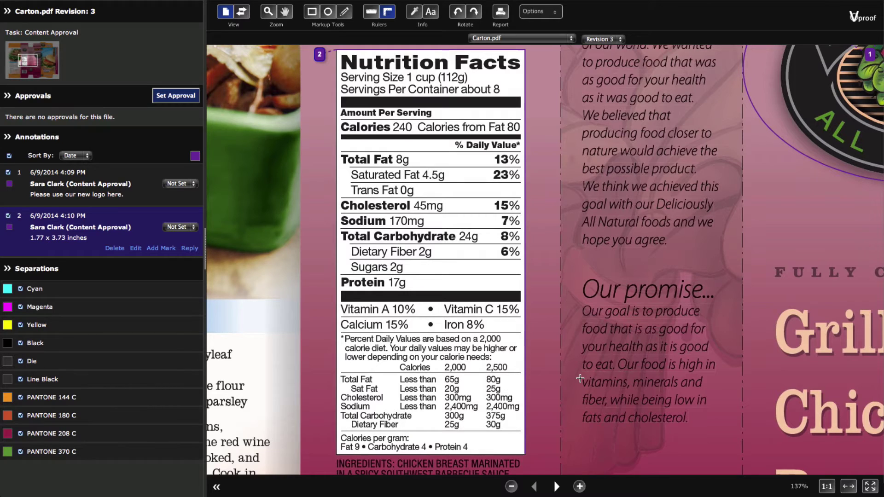
pyautogui.click(431, 12)
pyautogui.click(370, 125)
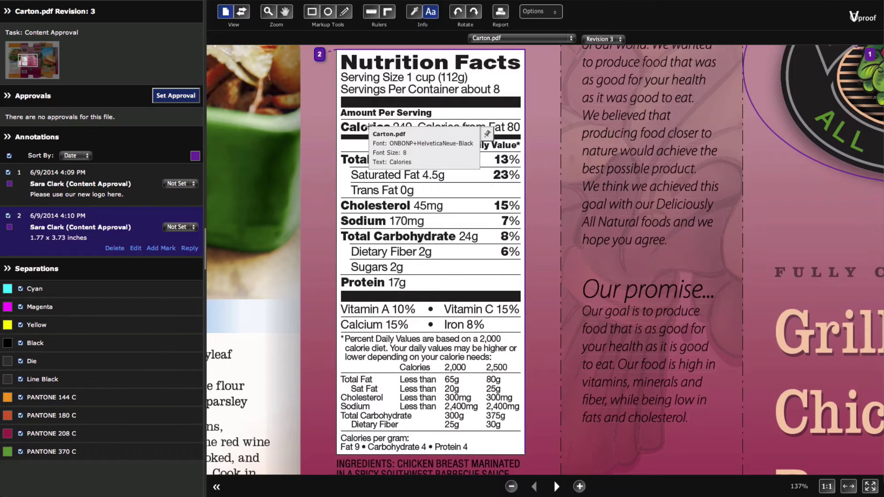
# Pin the Calories font info as annotation 3, then mark annotations 3 and 1 OK and 2 Not OK.
pyautogui.click(487, 134)
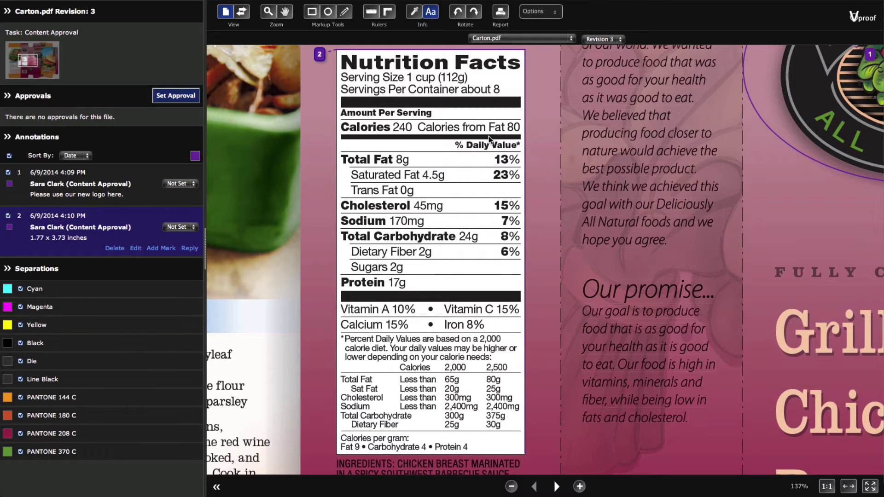
pyautogui.click(184, 270)
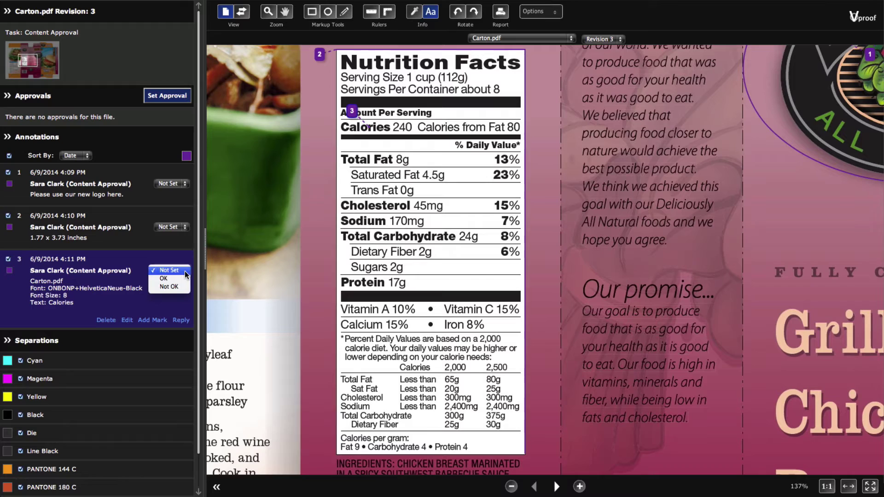
pyautogui.click(189, 282)
pyautogui.click(186, 230)
pyautogui.click(187, 242)
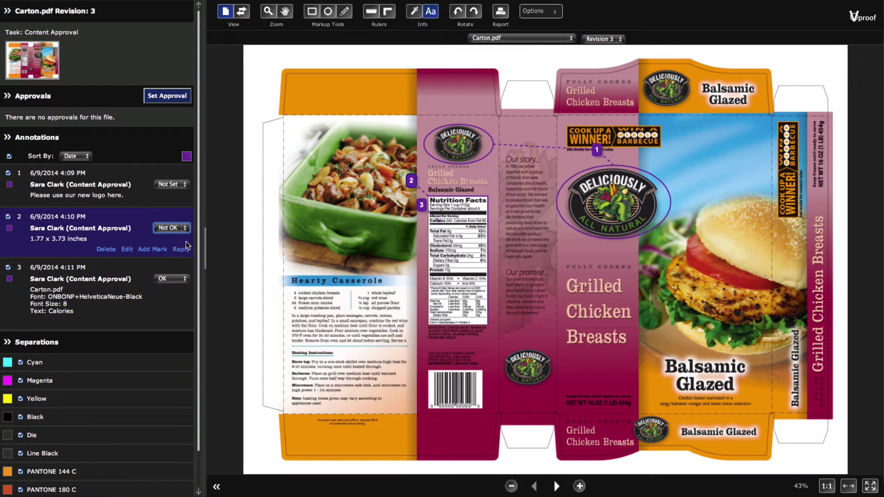
pyautogui.click(184, 184)
pyautogui.click(179, 194)
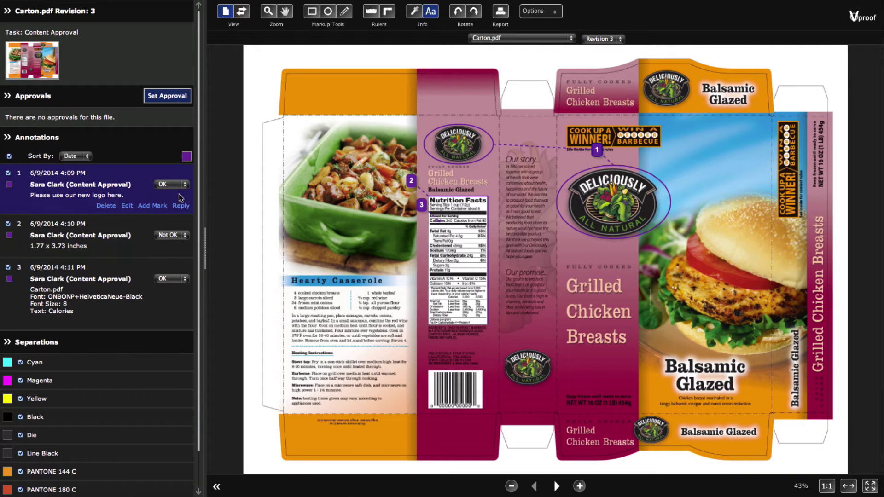
# Widen the side panel and show a difference overlay of Revision 3 against Revision 2.
pyautogui.moveTo(203, 235)
pyautogui.mouseDown()
pyautogui.moveTo(340, 233)
pyautogui.moveTo(188, 247)
pyautogui.moveTo(211, 244)
pyautogui.mouseUp()
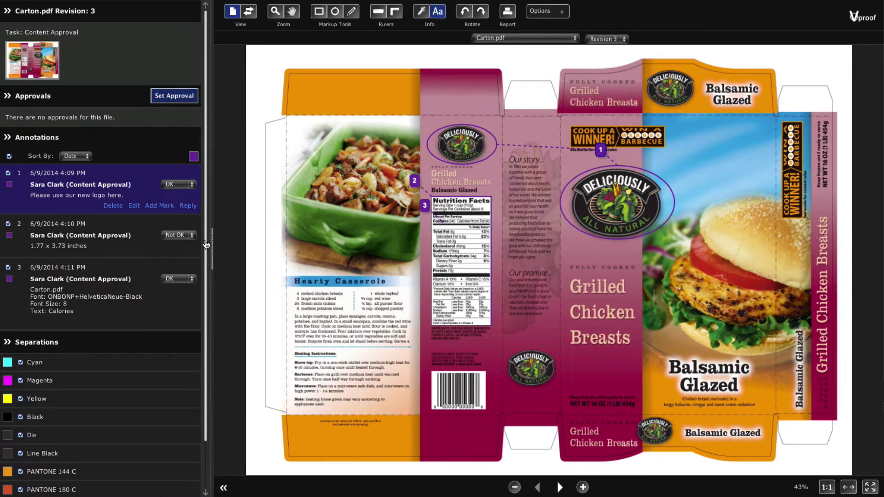
pyautogui.scroll(-2, 135, 364)
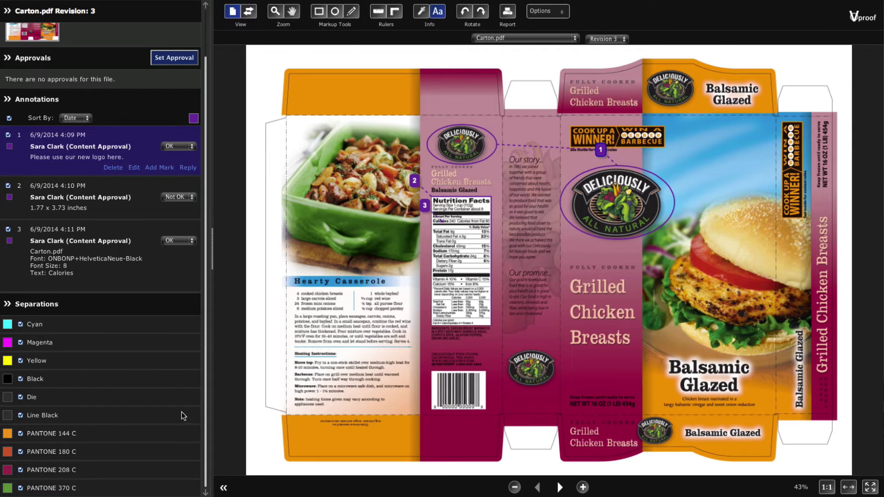
pyautogui.scroll(2, 181, 411)
pyautogui.moveTo(211, 247); pyautogui.dragTo(215, 246)
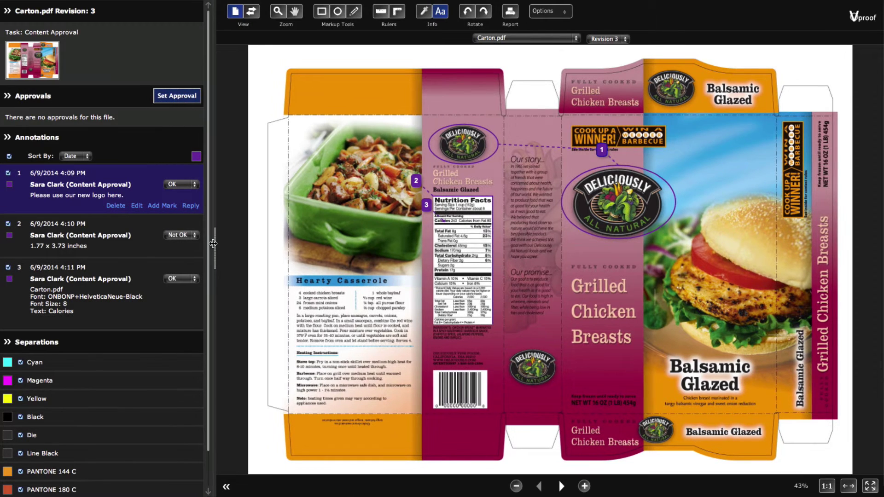
pyautogui.click(253, 13)
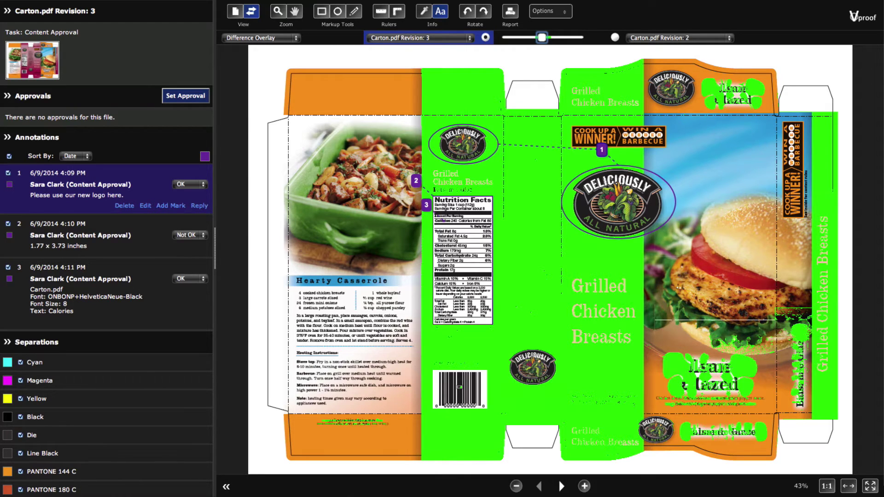
# Fade to Revision 3 and sample the top flap: PANTONE 208 C 77 versus PANTONE 180 C 94.
pyautogui.moveTo(543, 38); pyautogui.dragTo(503, 40)
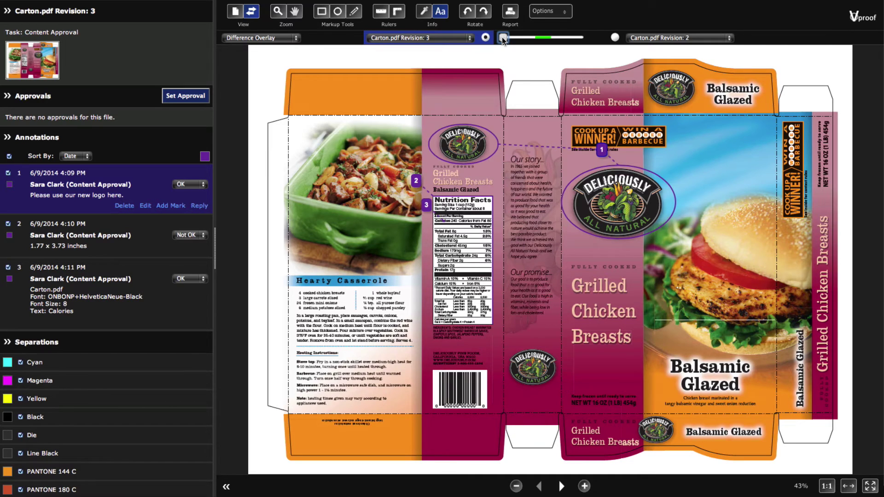
pyautogui.click(424, 12)
pyautogui.click(434, 81)
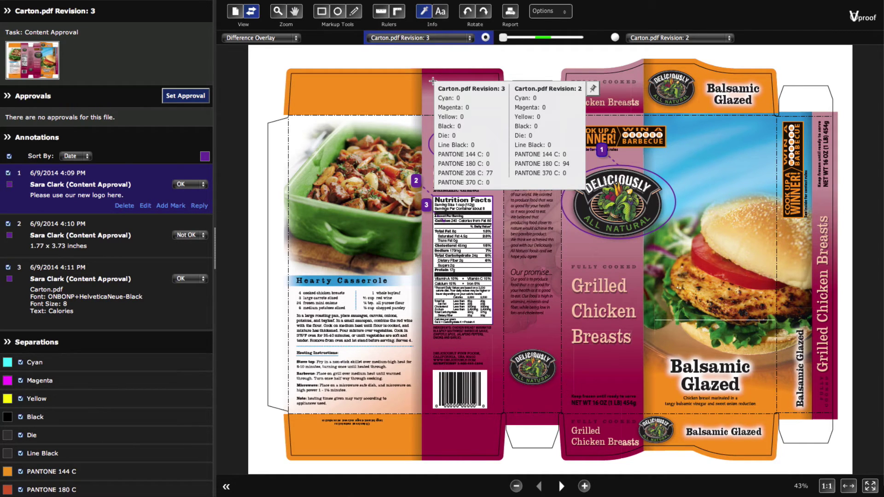
# Save the sampled separations as annotation 4 and switch comparison to Toggle, then Side By Side.
pyautogui.click(593, 88)
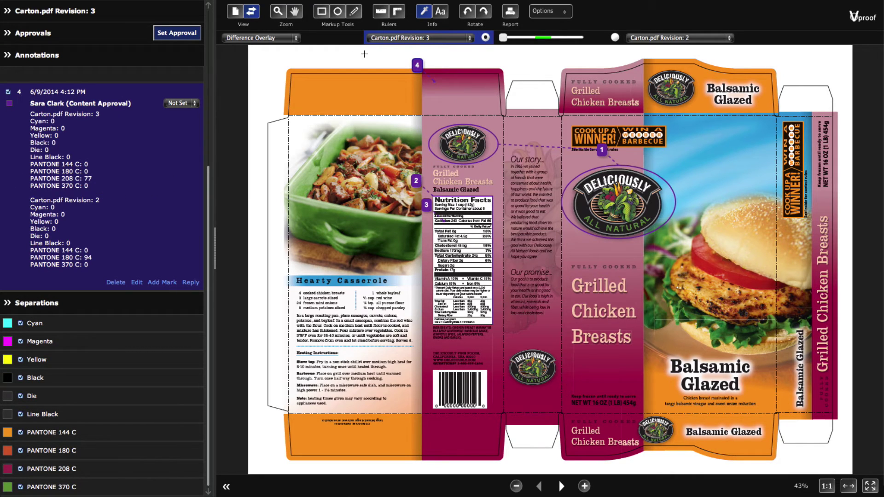
pyautogui.click(294, 37)
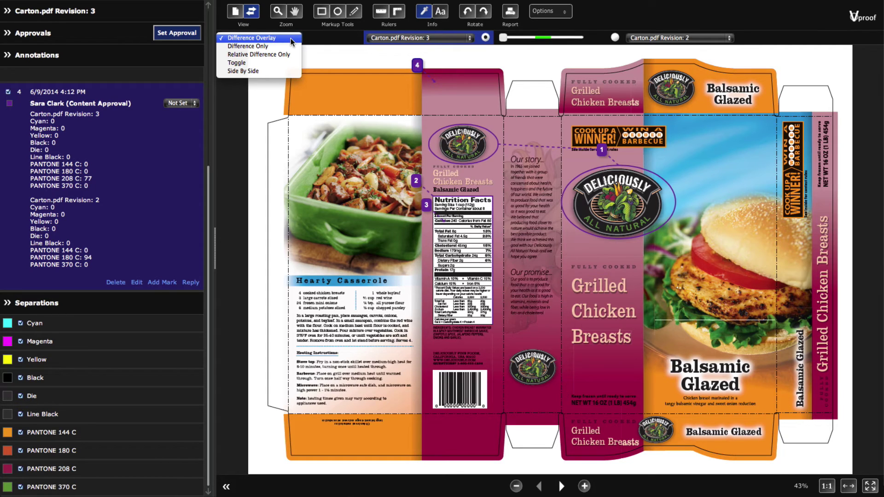
pyautogui.click(288, 63)
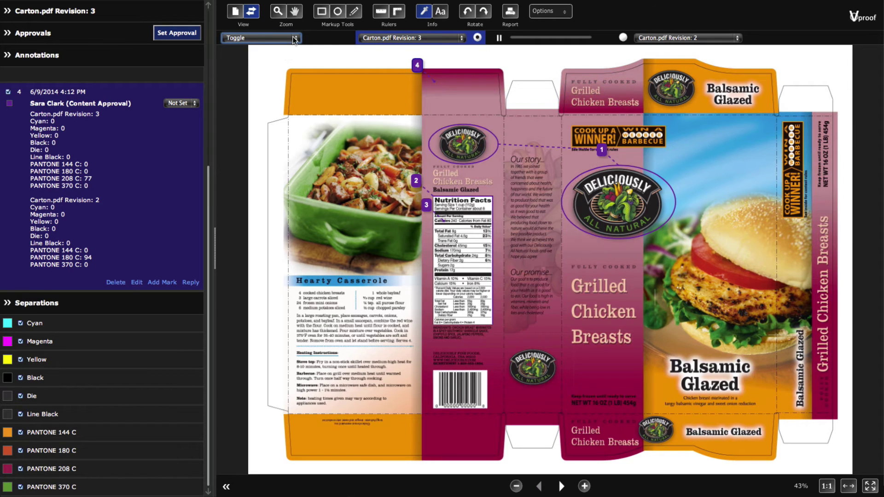
pyautogui.click(295, 40)
pyautogui.click(291, 43)
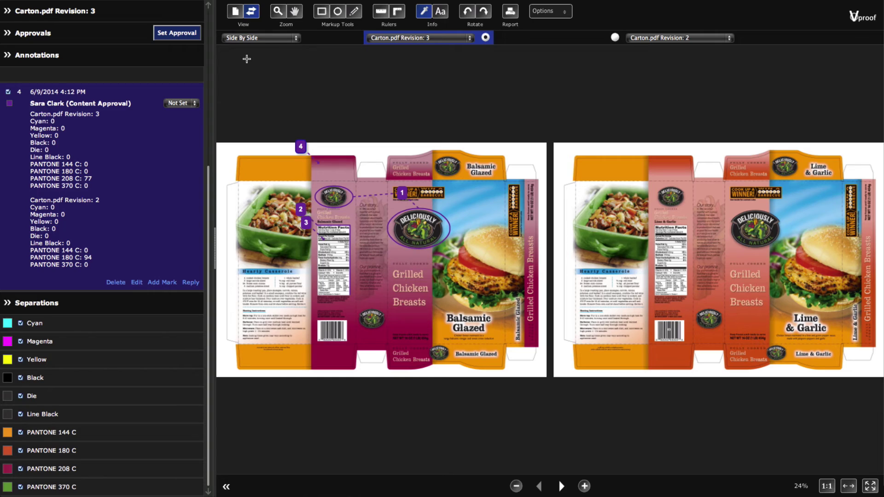
# Zoom and centre both revisions on the Nutrition Facts panel, then return to Revision 3 alone.
pyautogui.press('z')
pyautogui.click(332, 259)
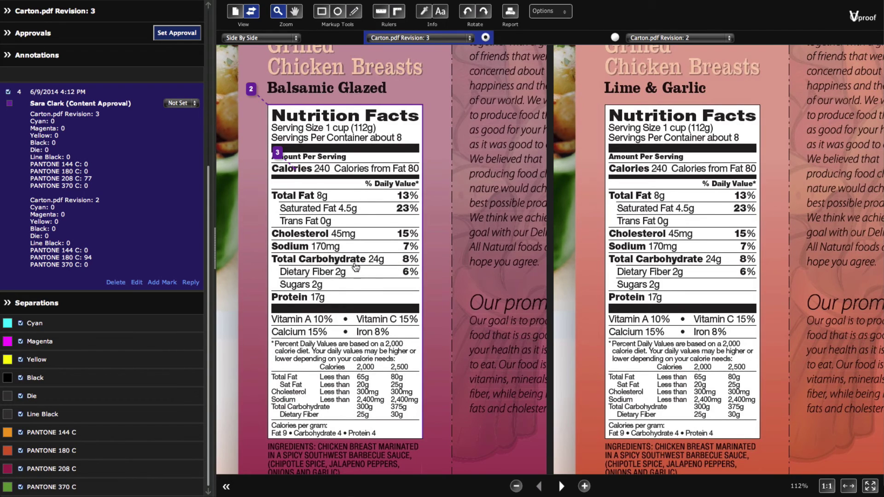
pyautogui.moveTo(331, 258); pyautogui.dragTo(373, 247)
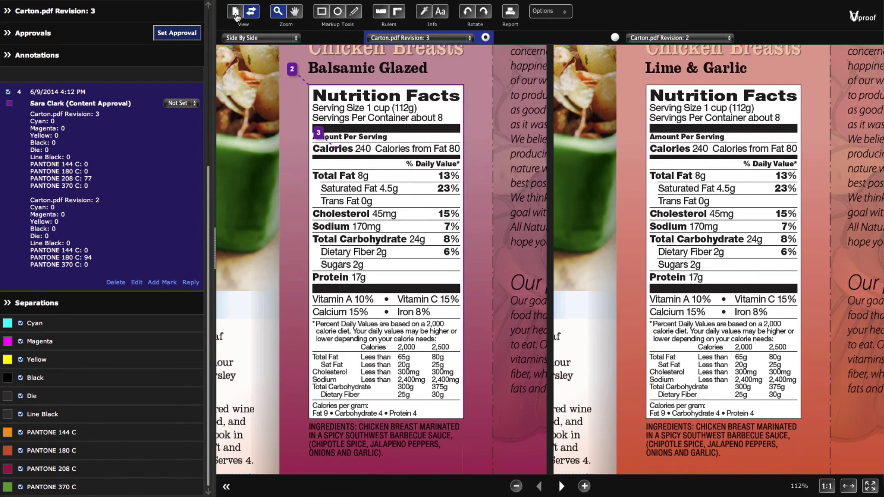
pyautogui.click(236, 13)
# Set Revision 3's approval state to Requested Changes with Content as the reason.
pyautogui.click(190, 33)
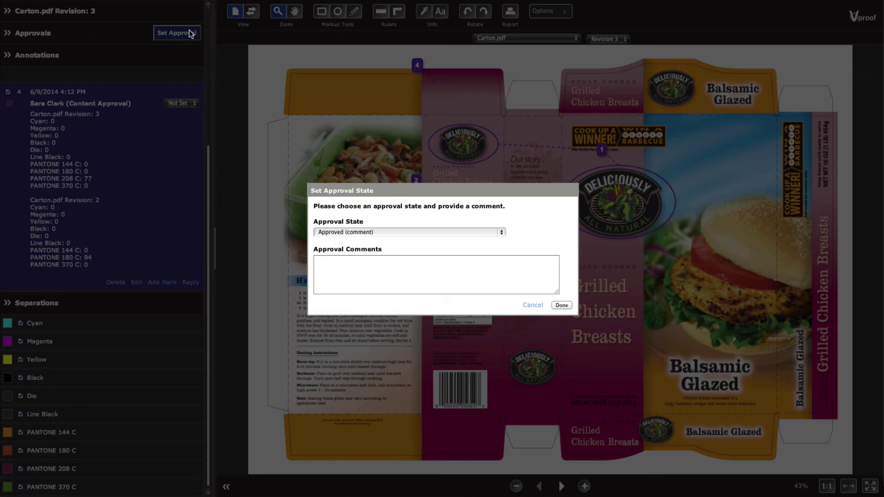
pyautogui.click(463, 231)
pyautogui.click(465, 229)
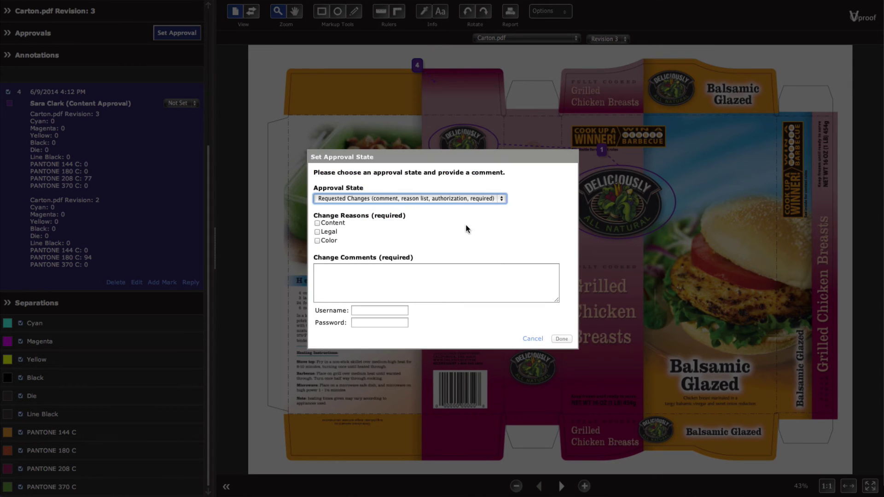
pyautogui.click(318, 223)
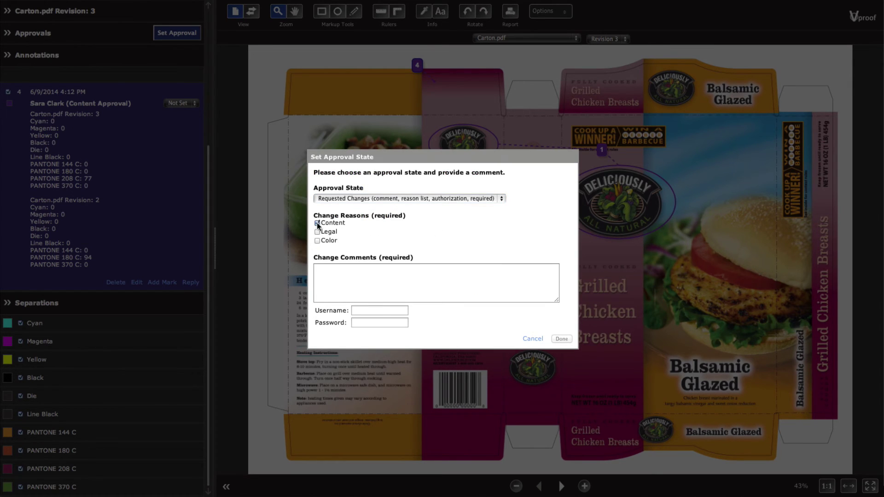
# Add the comment 'Please make these changes.', enter the username and password, and confirm.
pyautogui.click(356, 274)
pyautogui.press('Tab')
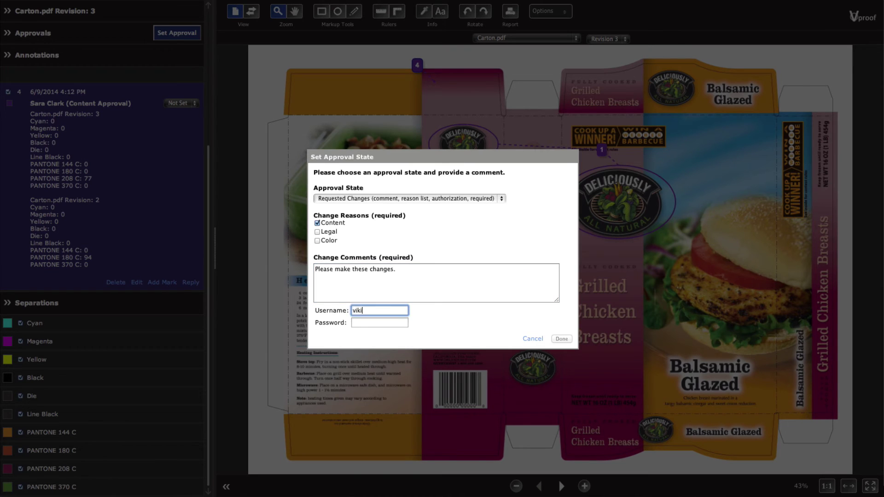
pyautogui.press('Tab')
pyautogui.click(562, 339)
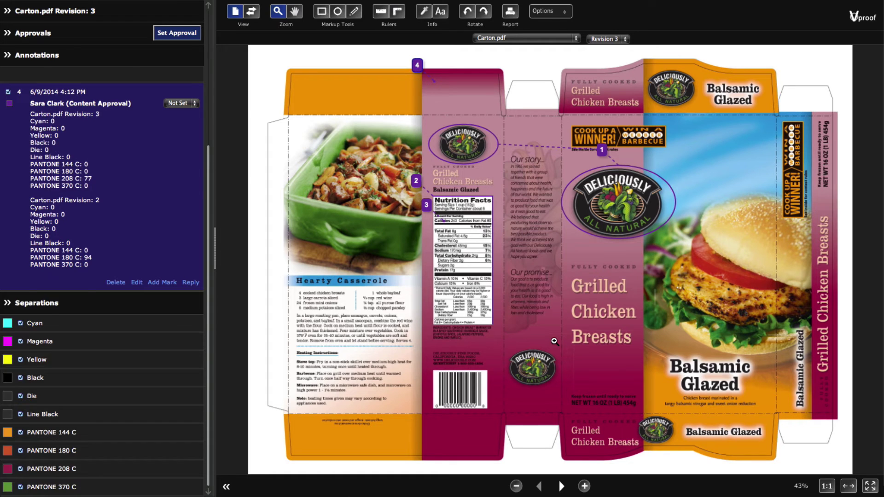
pyautogui.moveTo(213, 266); pyautogui.dragTo(210, 121)
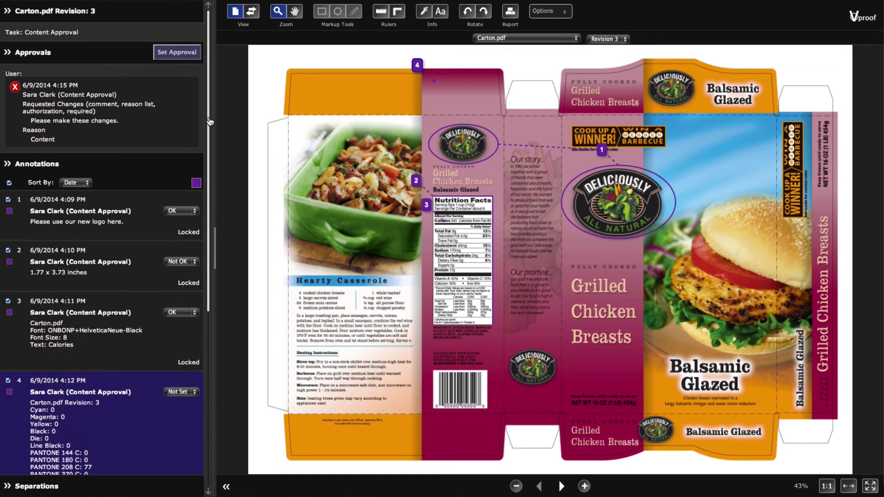